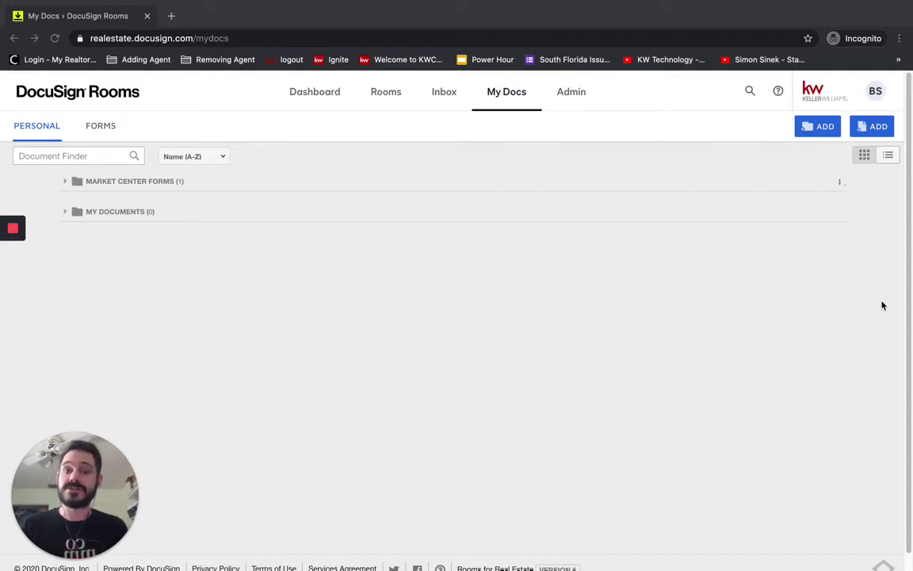
# Step: Navigate to Admin > Forms to list libraries and groups like Buyer Forms, CRSP Contract Forms and FAR
pyautogui.click(872, 92)
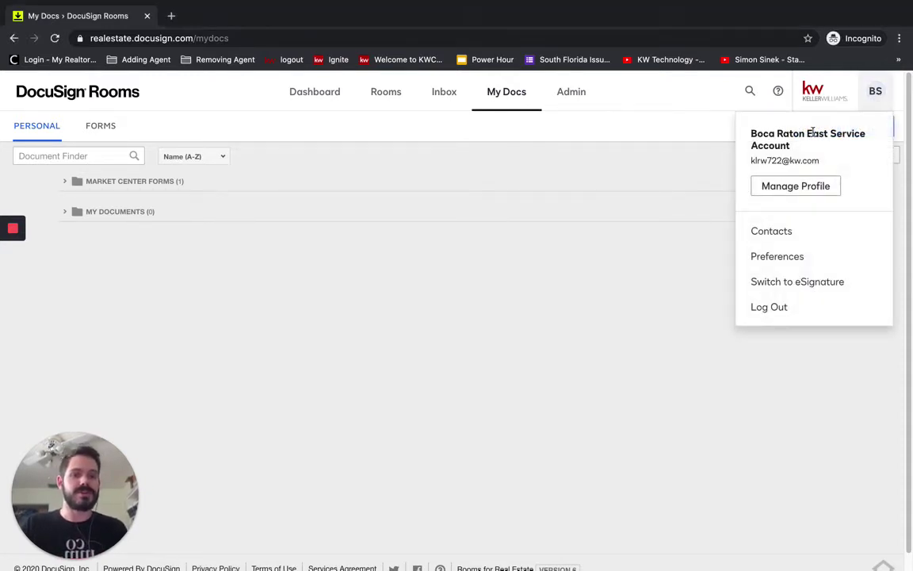
pyautogui.click(634, 181)
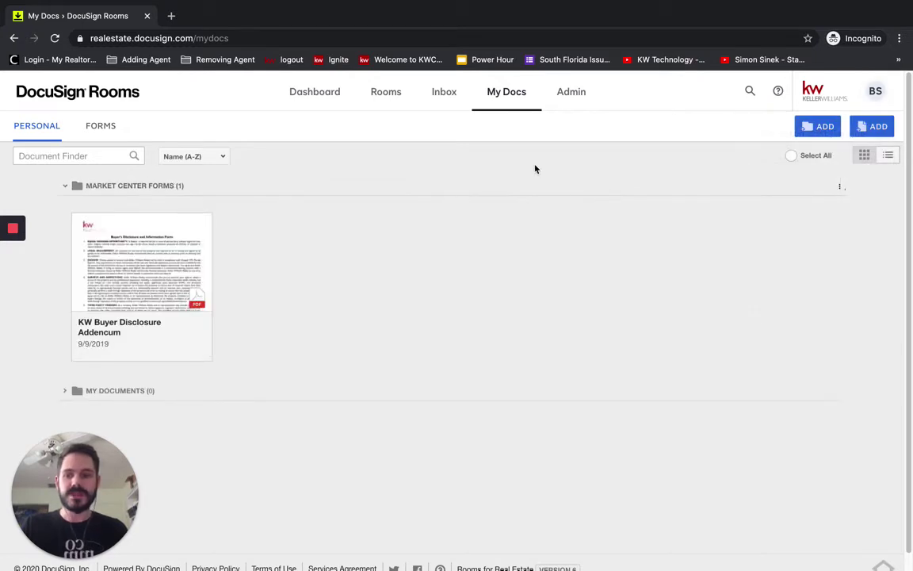
pyautogui.click(571, 92)
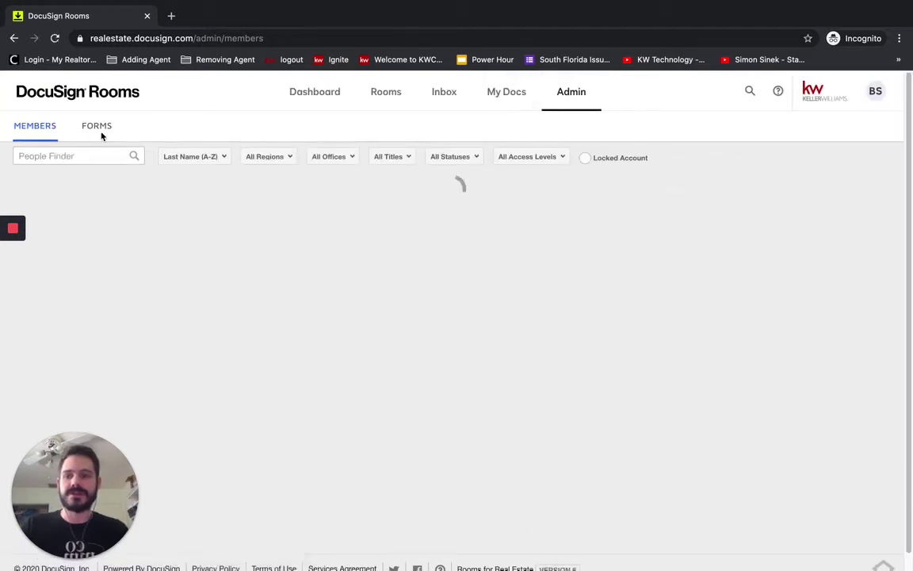
pyautogui.click(95, 128)
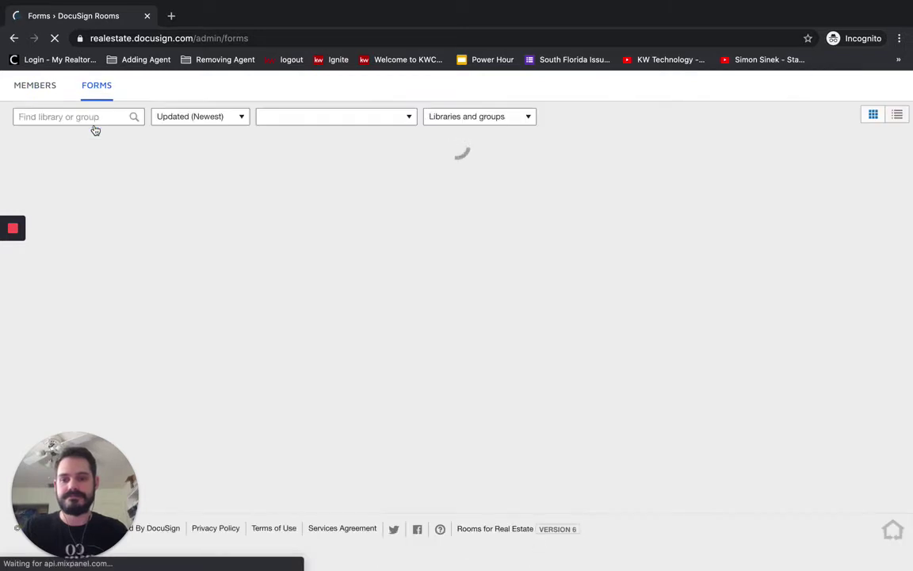
pyautogui.scroll(-1, 409, 384)
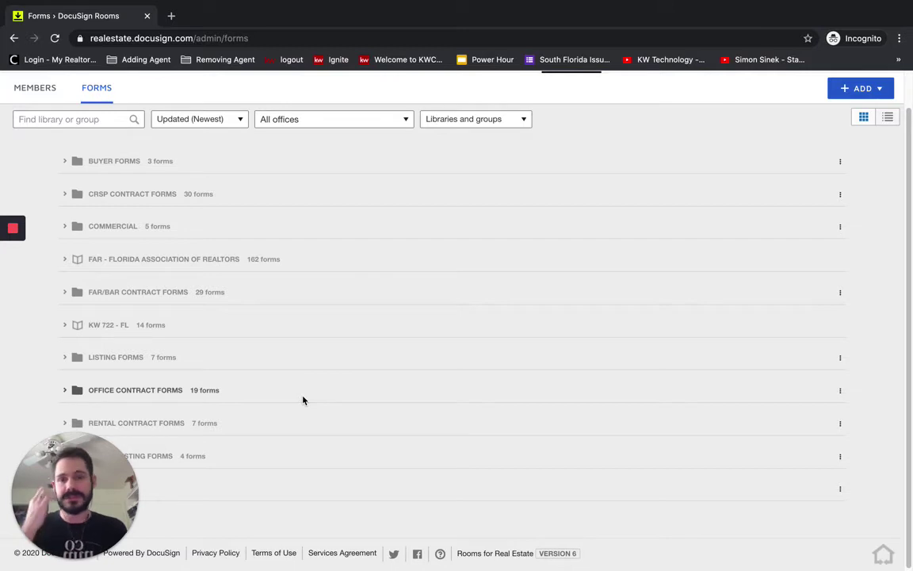
pyautogui.scroll(1, 522, 333)
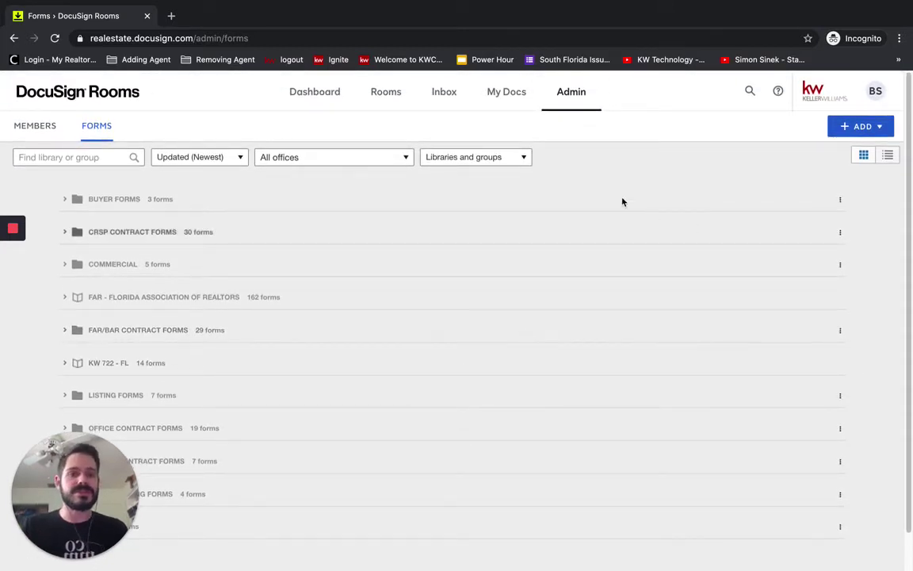
# Step: Add a form group named 'Test' restricted to the Boca Raton East office
pyautogui.click(864, 127)
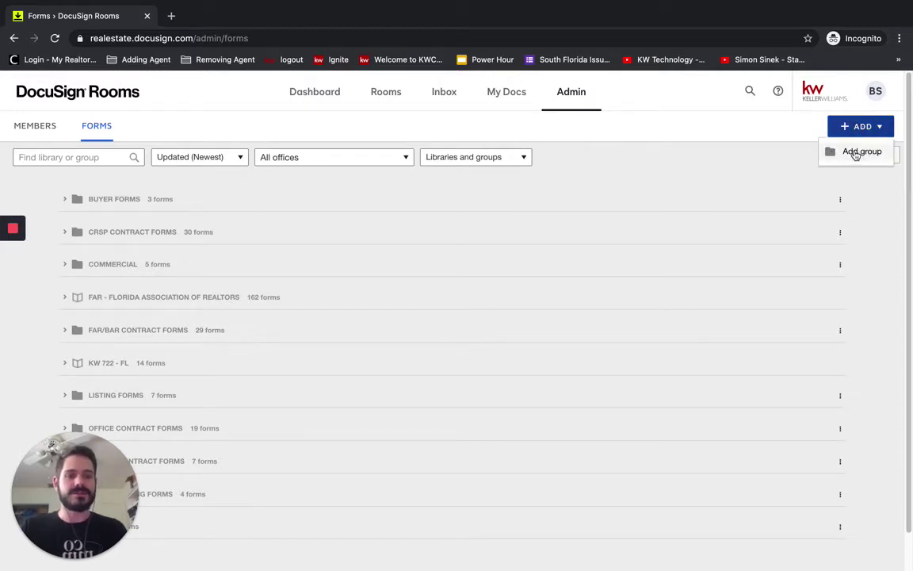
pyautogui.click(852, 151)
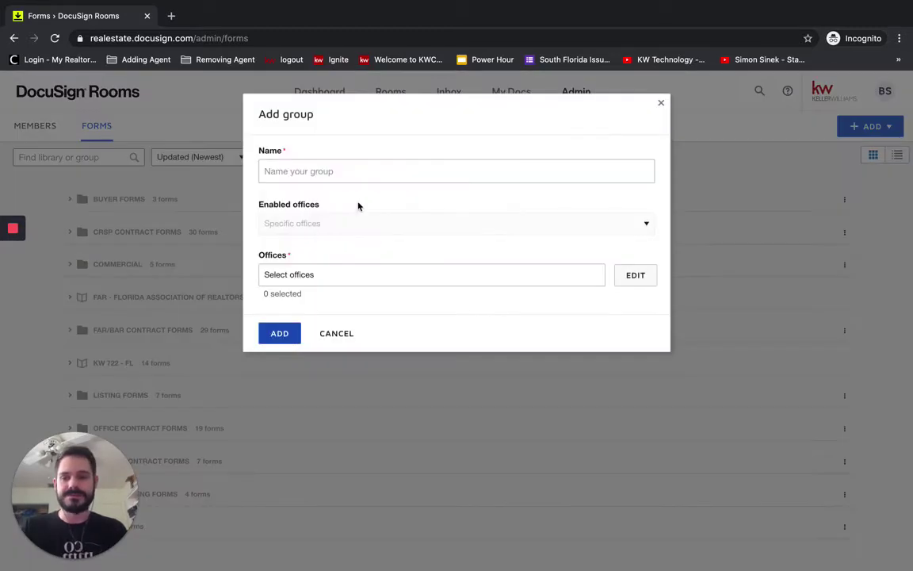
pyautogui.write('Test')
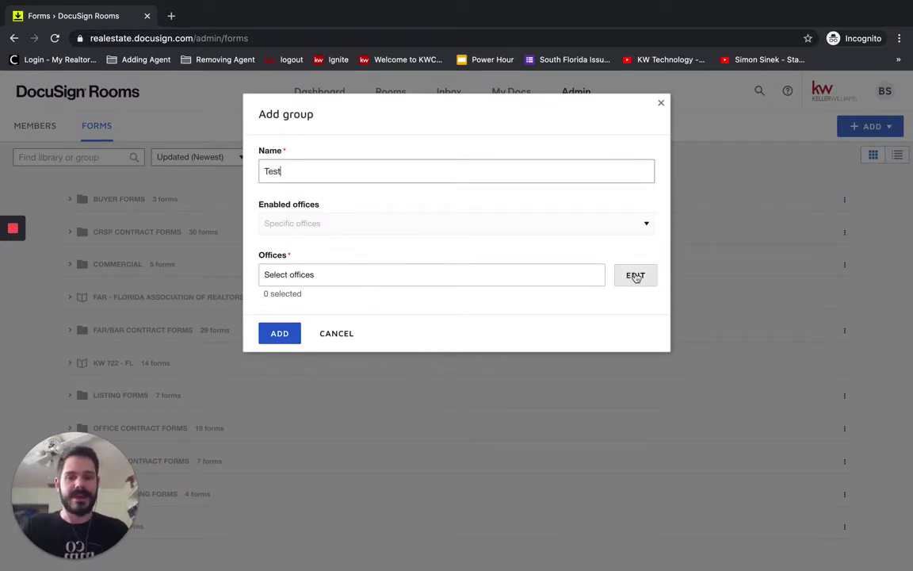
pyautogui.click(637, 273)
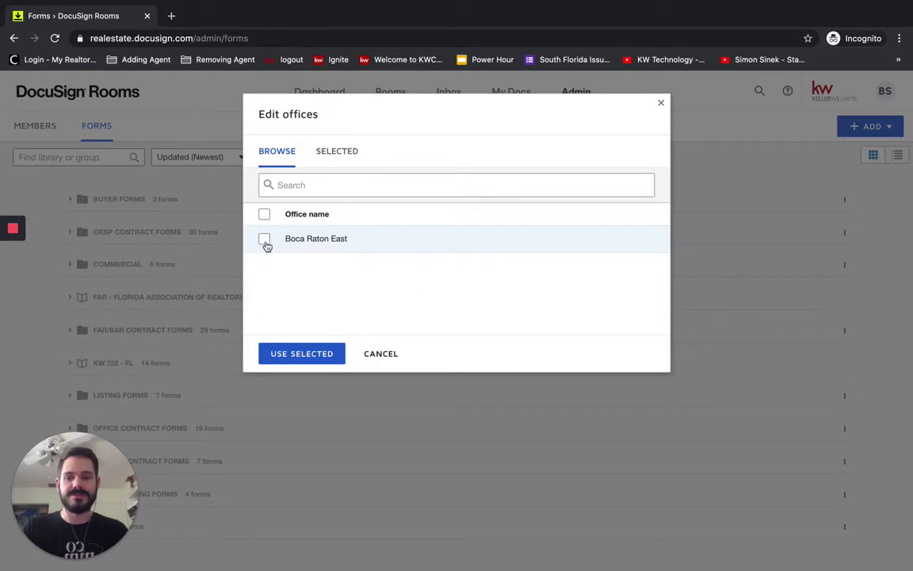
pyautogui.click(264, 239)
pyautogui.click(301, 354)
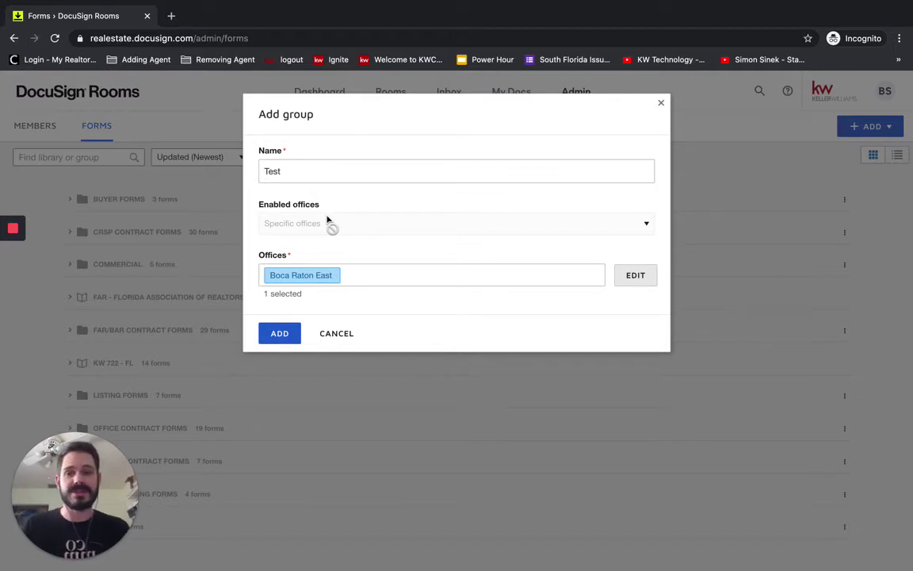
pyautogui.click(279, 341)
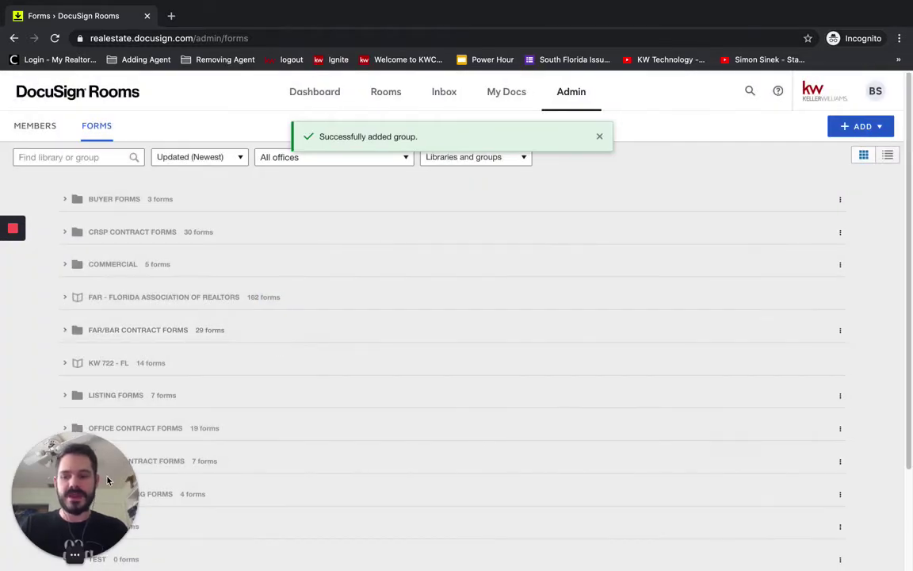
# Step: Delete the older TEST form group that contains 6 forms
pyautogui.scroll(-3, 346, 546)
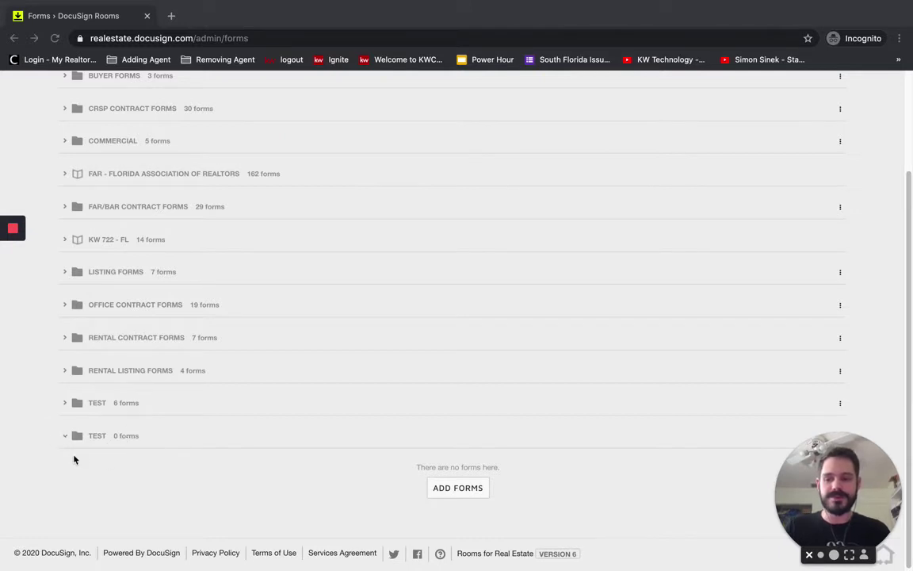
pyautogui.click(841, 404)
pyautogui.click(833, 386)
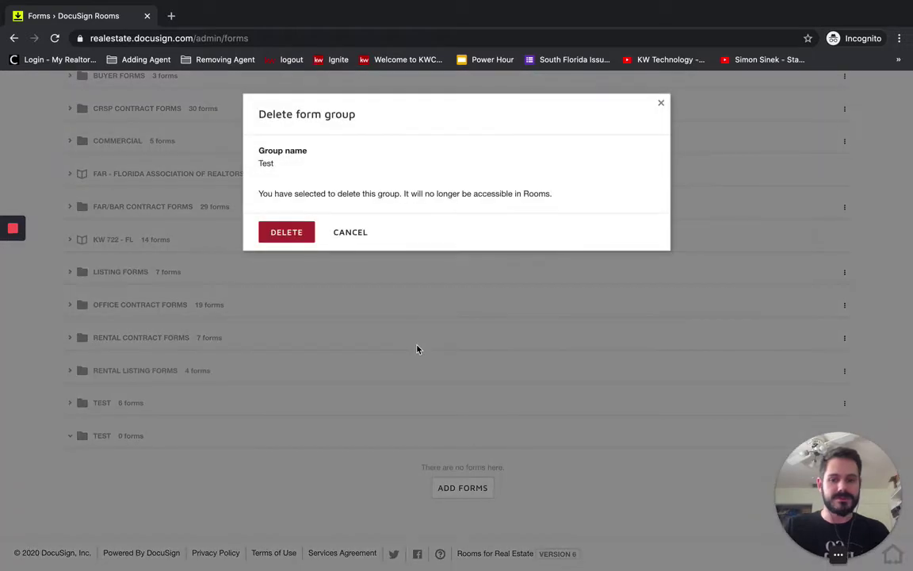
pyautogui.click(299, 241)
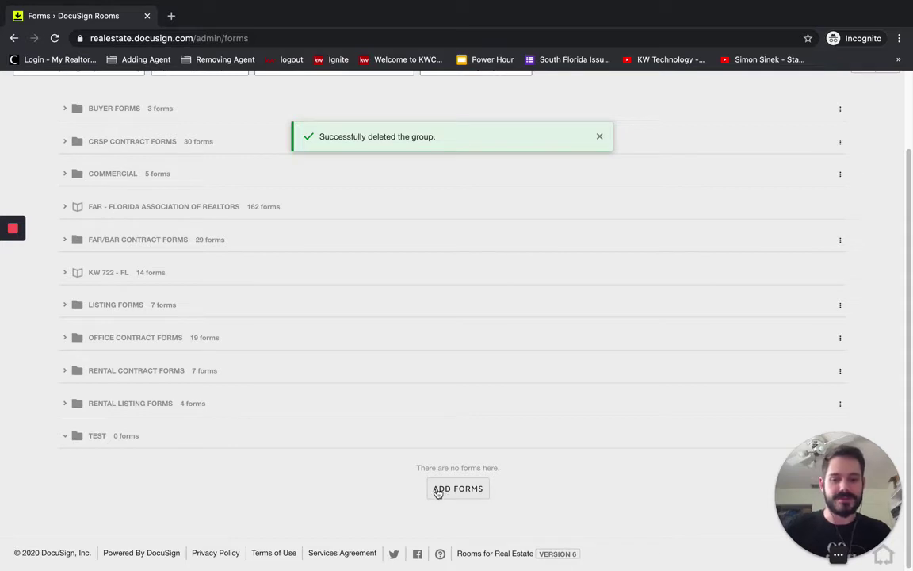
# Step: Start adding forms to the empty Test group from the Florida Association of Realtors library
pyautogui.moveTo(416, 468); pyautogui.dragTo(516, 471)
pyautogui.click(514, 471)
pyautogui.click(466, 490)
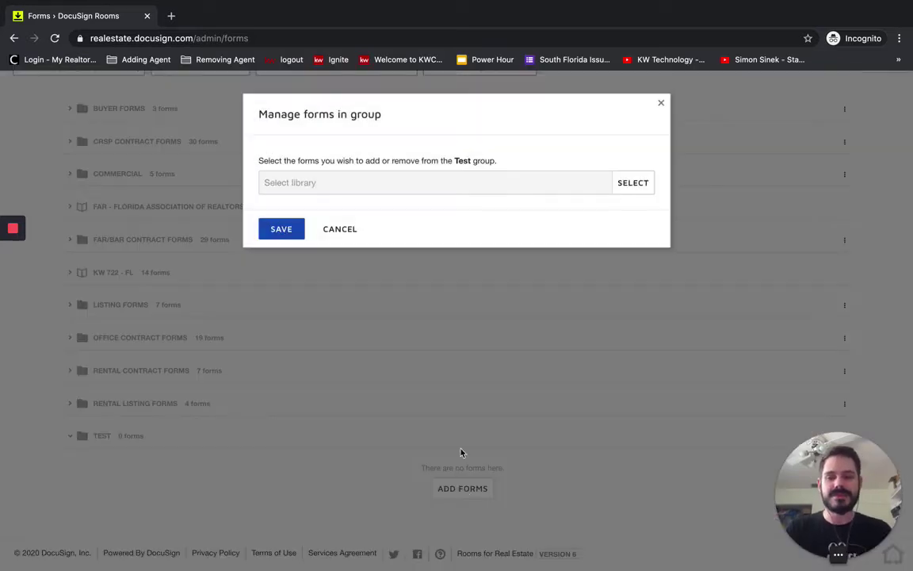
pyautogui.click(631, 183)
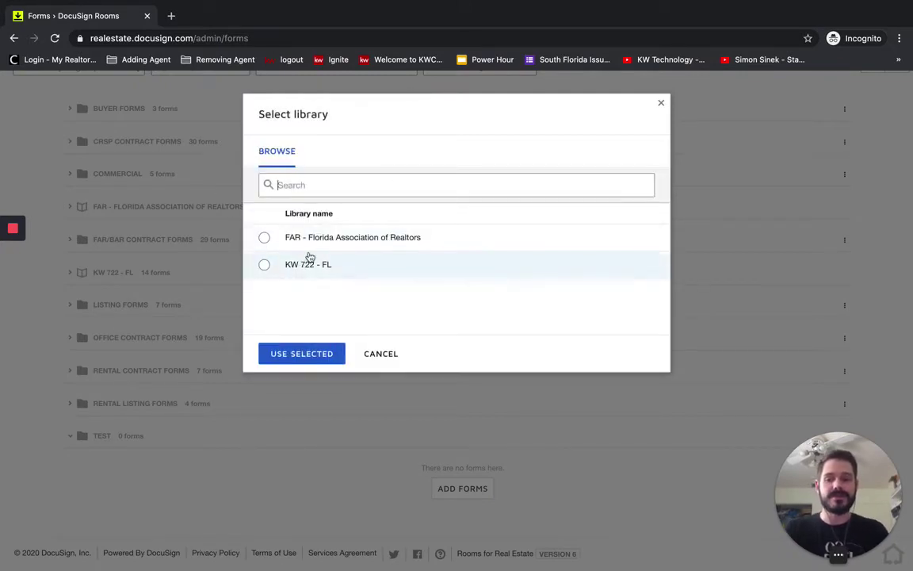
pyautogui.click(264, 241)
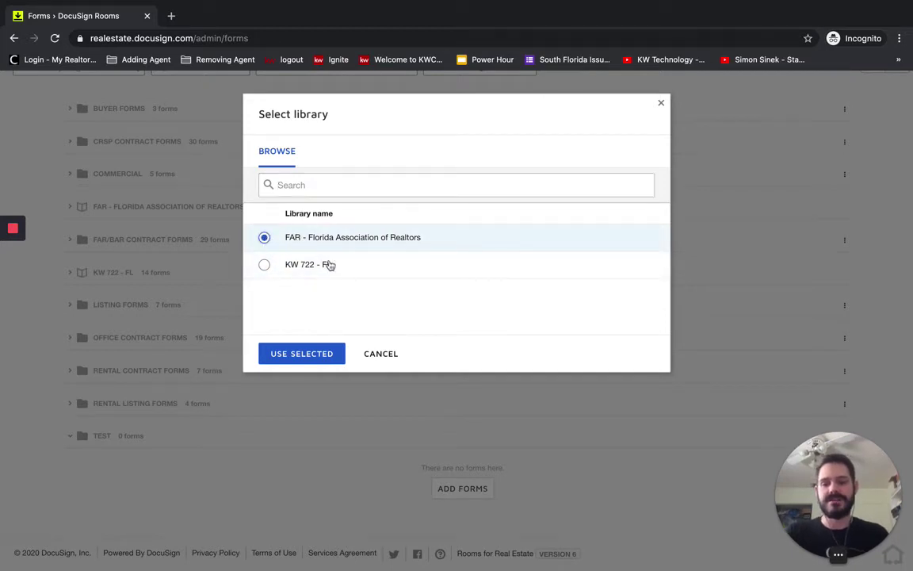
pyautogui.click(297, 353)
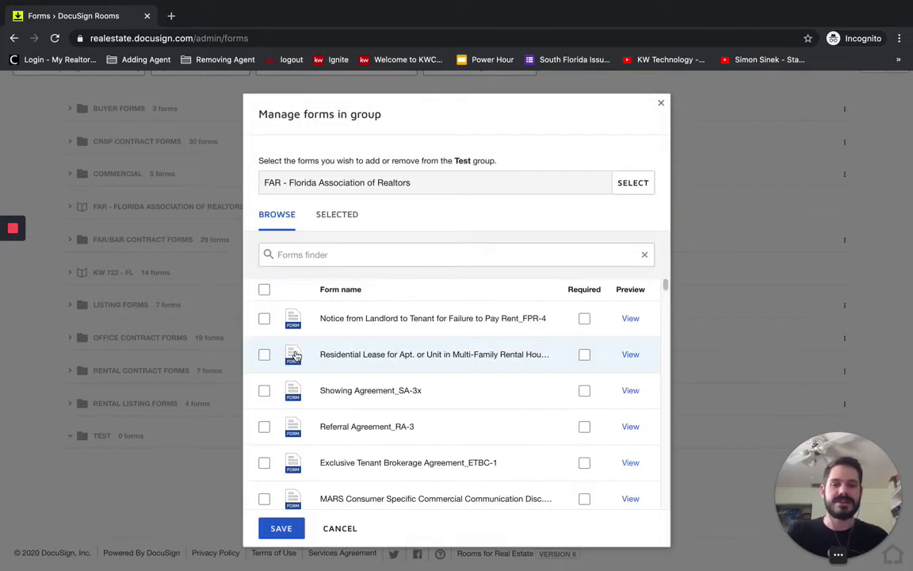
# Step: Tick the rent notice, residential lease and Showing Agreement_SA-3x forms and save them to Test
pyautogui.click(265, 319)
pyautogui.click(264, 354)
pyautogui.click(264, 390)
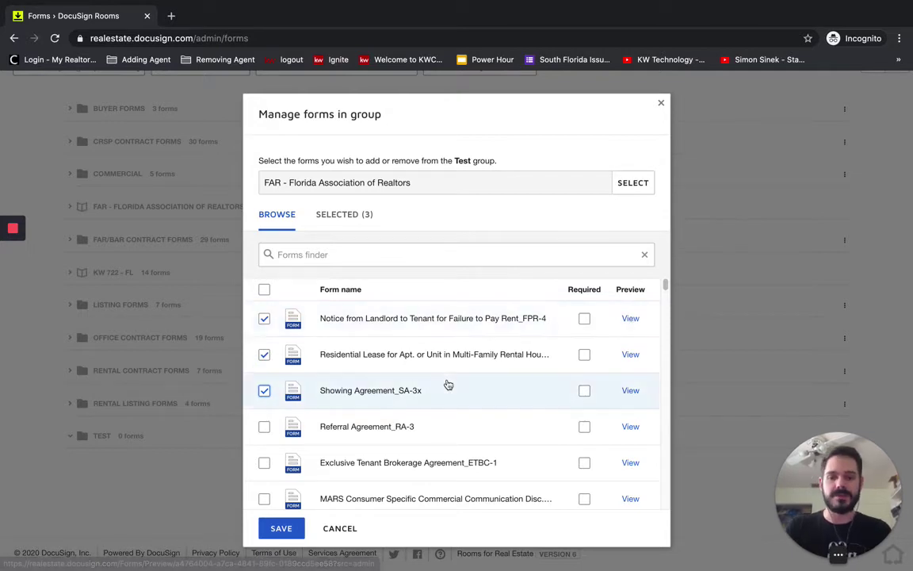
pyautogui.click(281, 529)
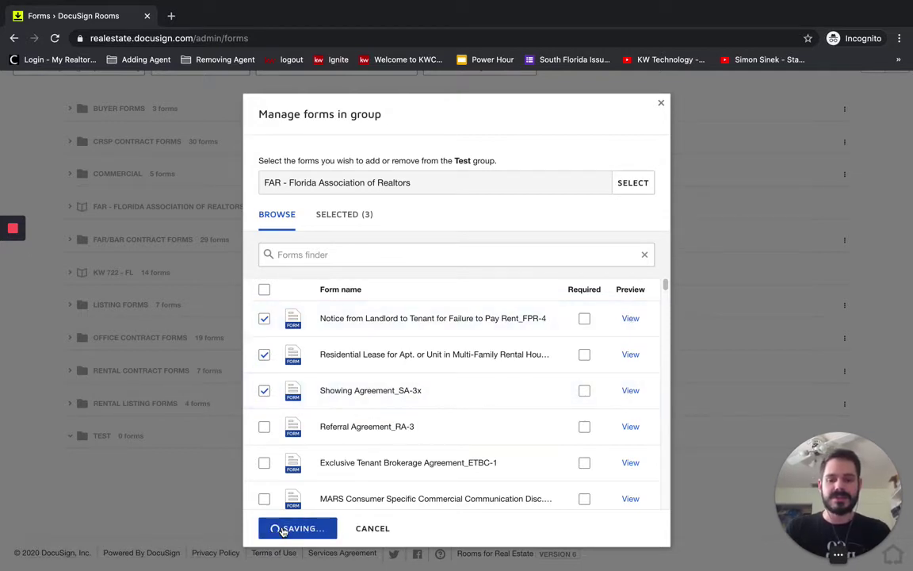
# Step: Manage the Test group's forms and load the KW 722 - FL library
pyautogui.scroll(-3, 568, 482)
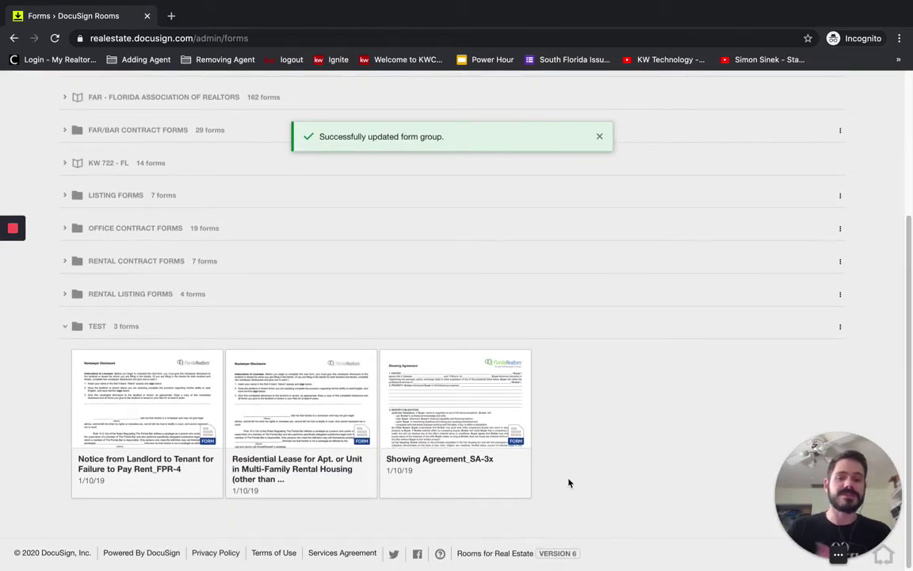
pyautogui.click(841, 330)
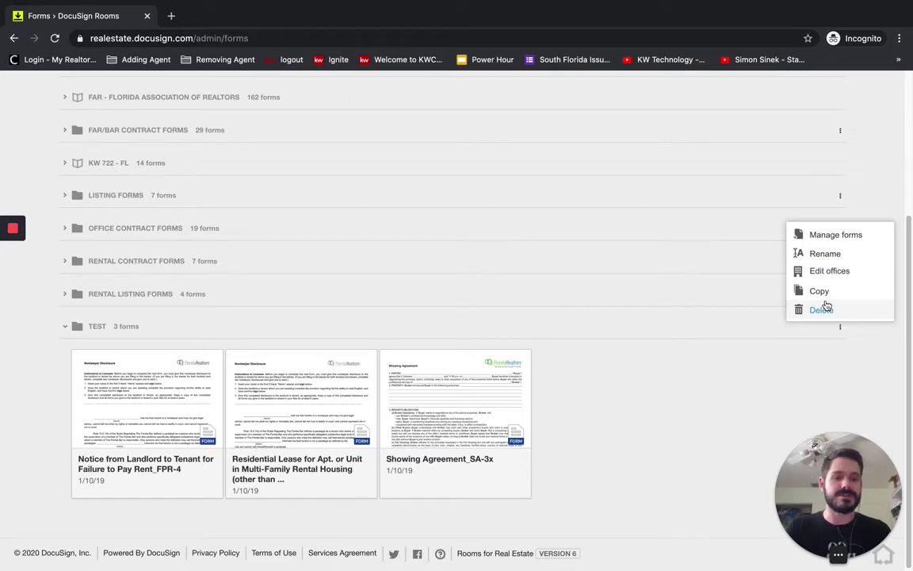
pyautogui.click(827, 235)
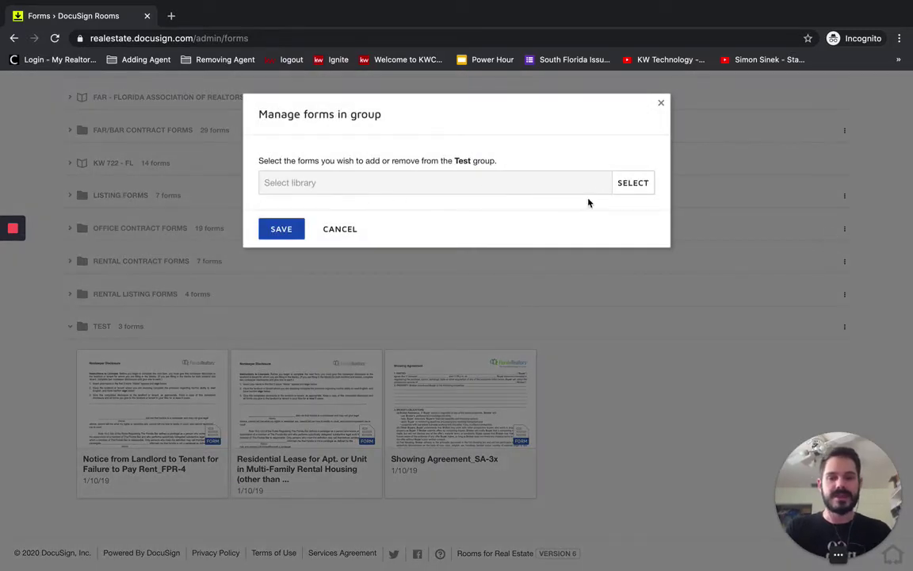
pyautogui.click(633, 183)
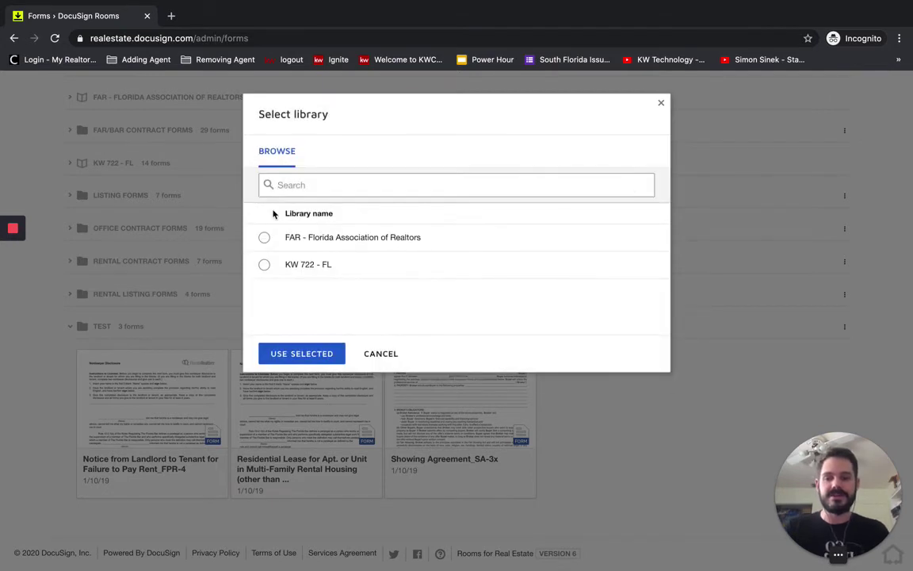
pyautogui.click(263, 265)
pyautogui.click(307, 354)
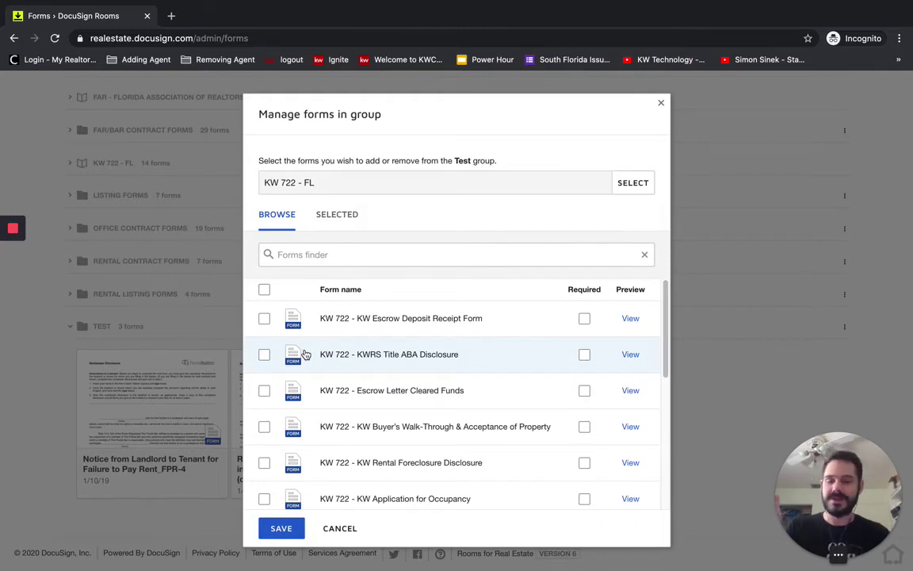
# Step: Add Title ABA Disclosure, Escrow Deposit Receipt (required), Cleared Funds and Walk-Through forms, then save
pyautogui.scroll(-1, 322, 432)
pyautogui.scroll(1, 322, 432)
pyautogui.click(264, 355)
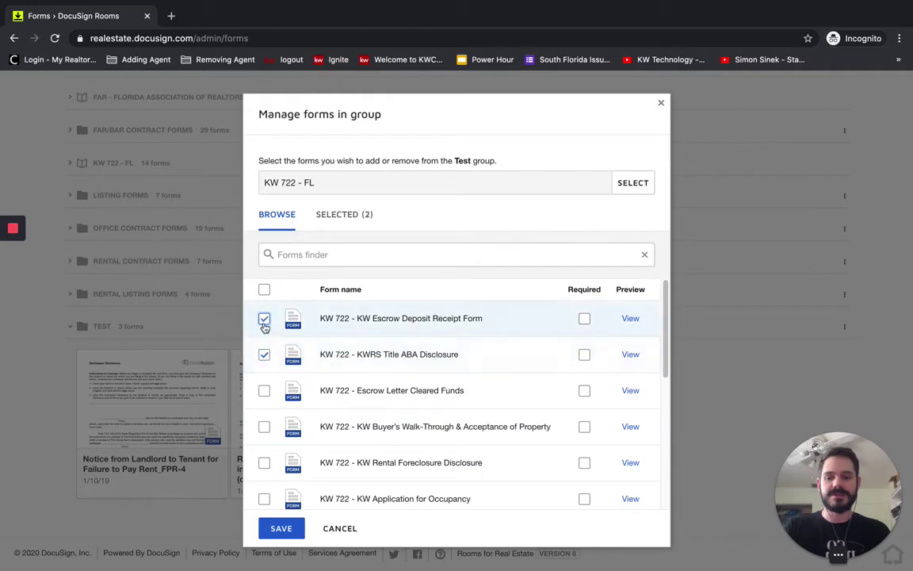
pyautogui.click(264, 318)
pyautogui.click(264, 391)
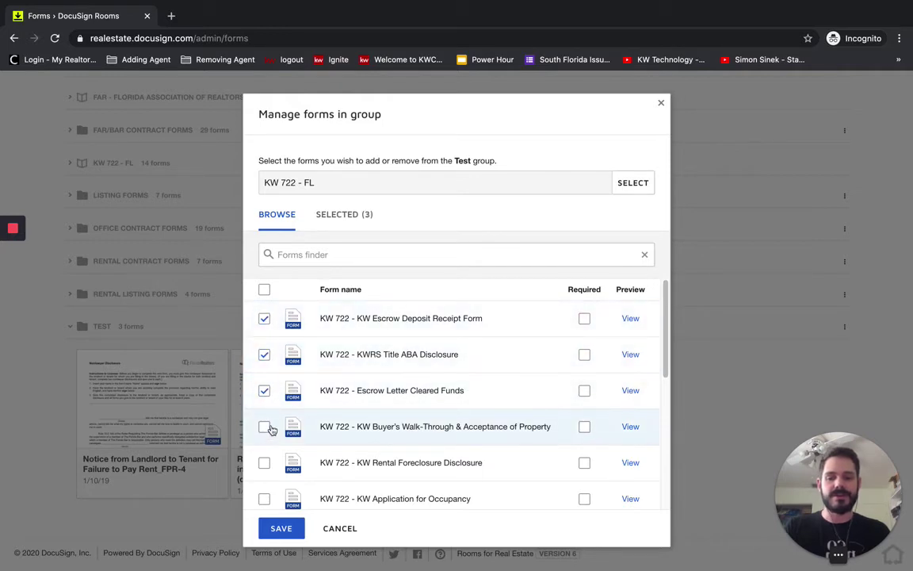
pyautogui.click(265, 428)
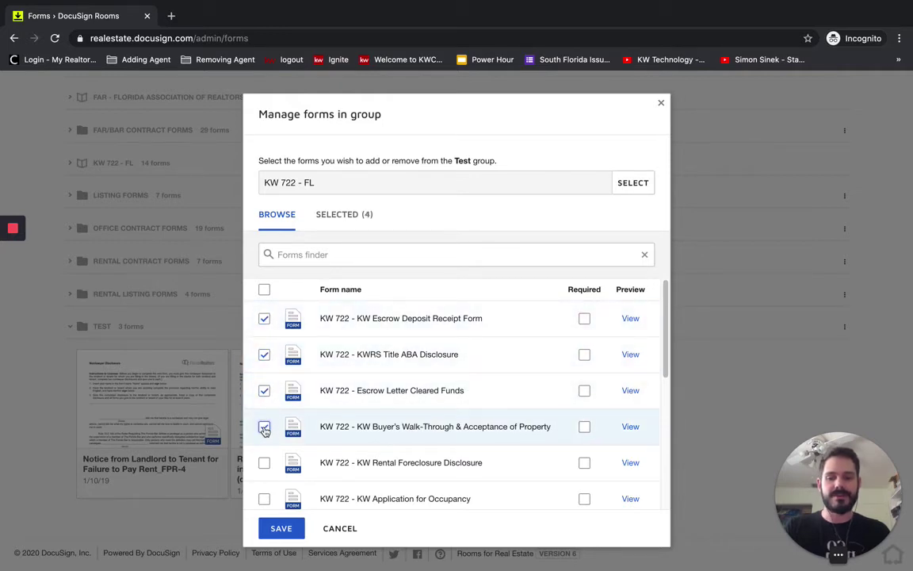
pyautogui.click(584, 319)
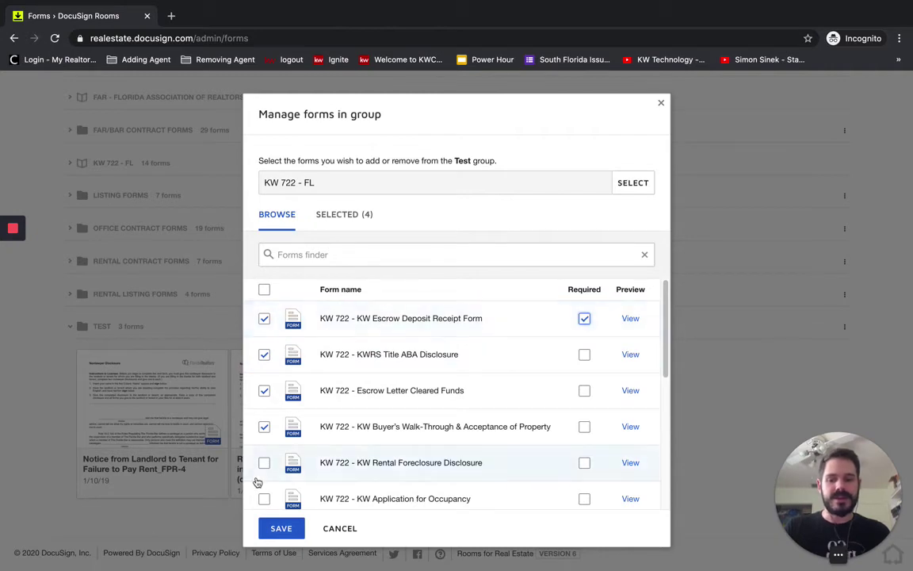
pyautogui.click(276, 533)
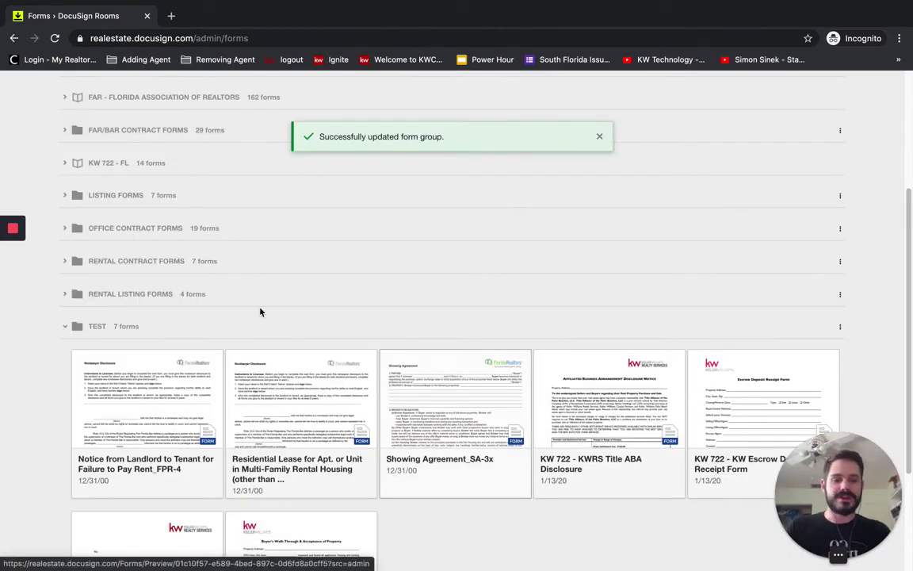
# Step: Browse the BUYER FORMS and CRSP CONTRACT FORMS groups, then collapse them alongside TEST (7 forms)
pyautogui.click(66, 327)
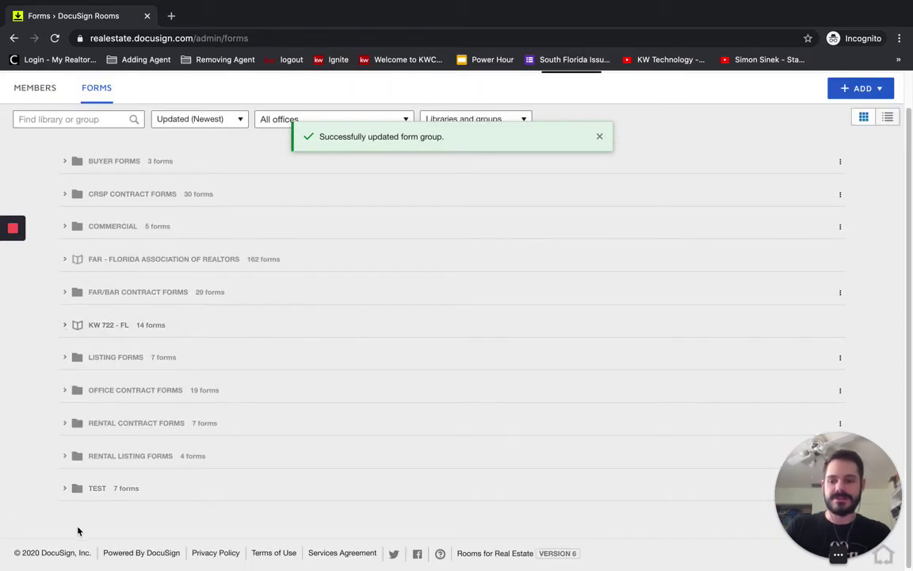
pyautogui.click(66, 163)
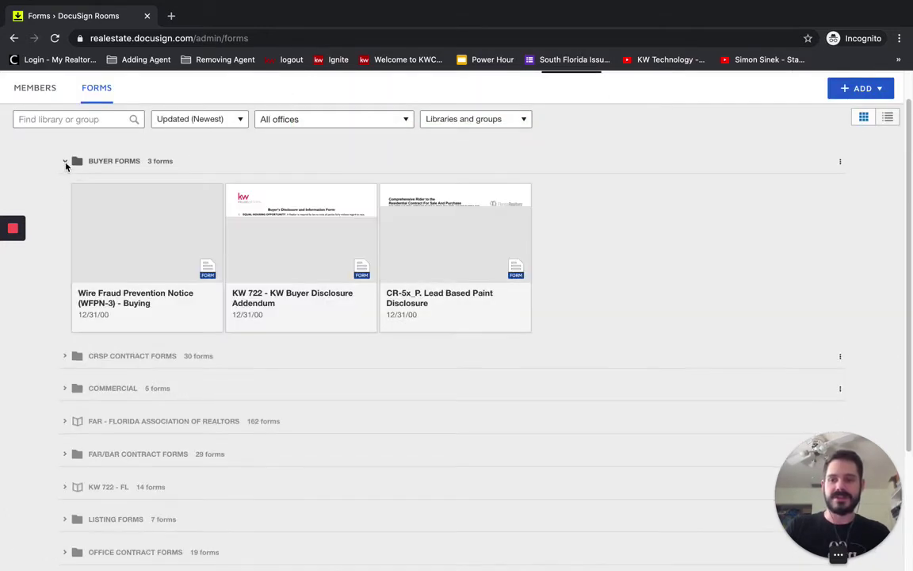
pyautogui.click(65, 163)
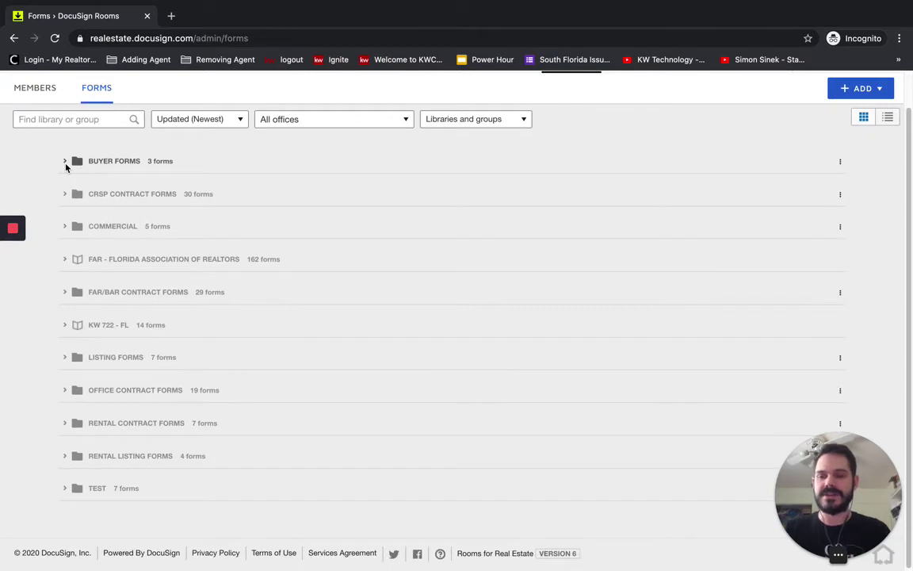
pyautogui.click(66, 162)
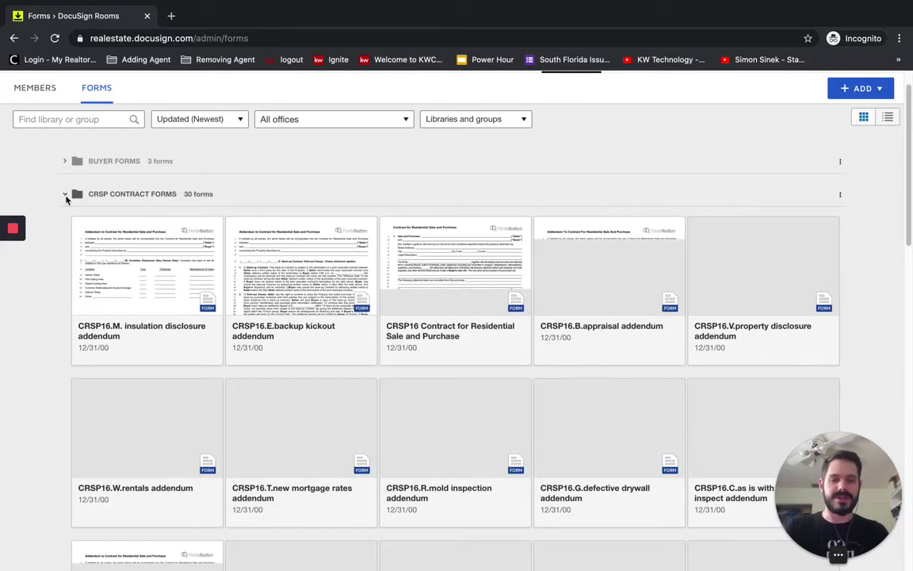
pyautogui.scroll(-2, 189, 338)
pyautogui.scroll(-10, 189, 338)
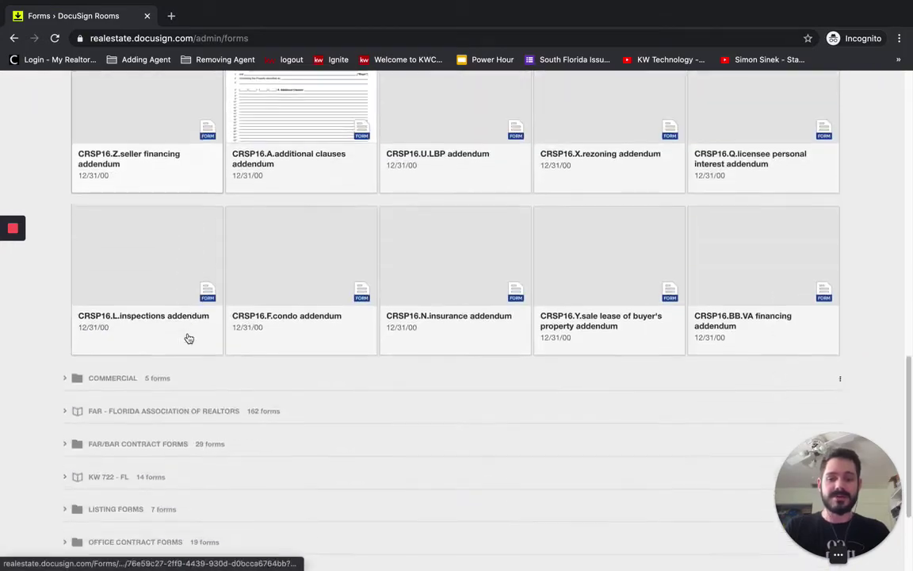
pyautogui.scroll(3, 189, 338)
pyautogui.rightClick(188, 338)
pyautogui.click(26, 351)
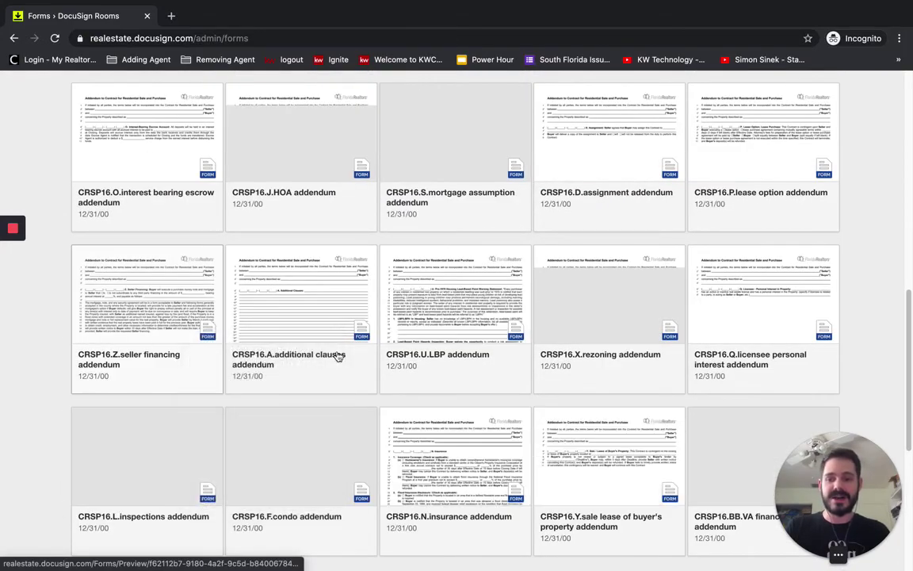
pyautogui.scroll(10, 391, 357)
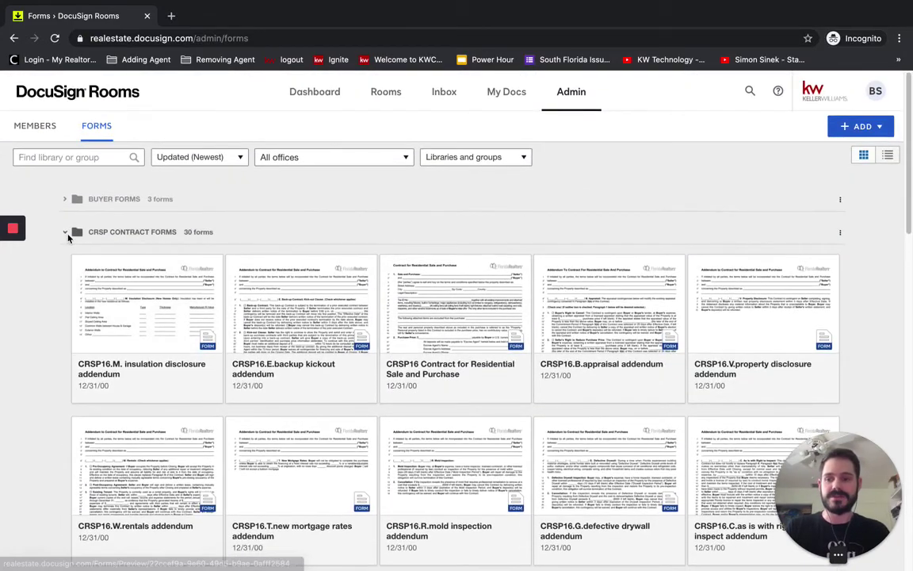
pyautogui.click(65, 238)
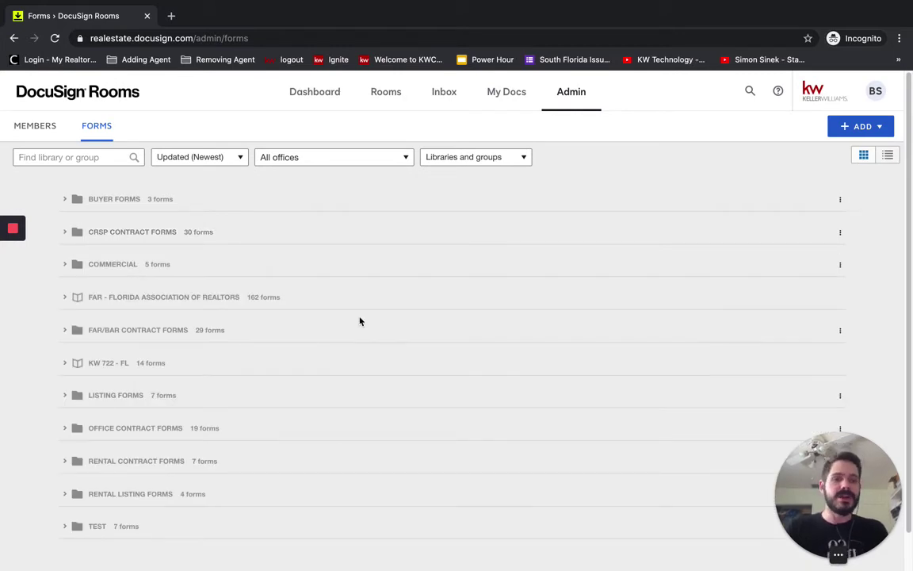
# Step: Log out of the admin account and log in as the agent with the saved e-mail and password
pyautogui.click(874, 92)
pyautogui.click(774, 308)
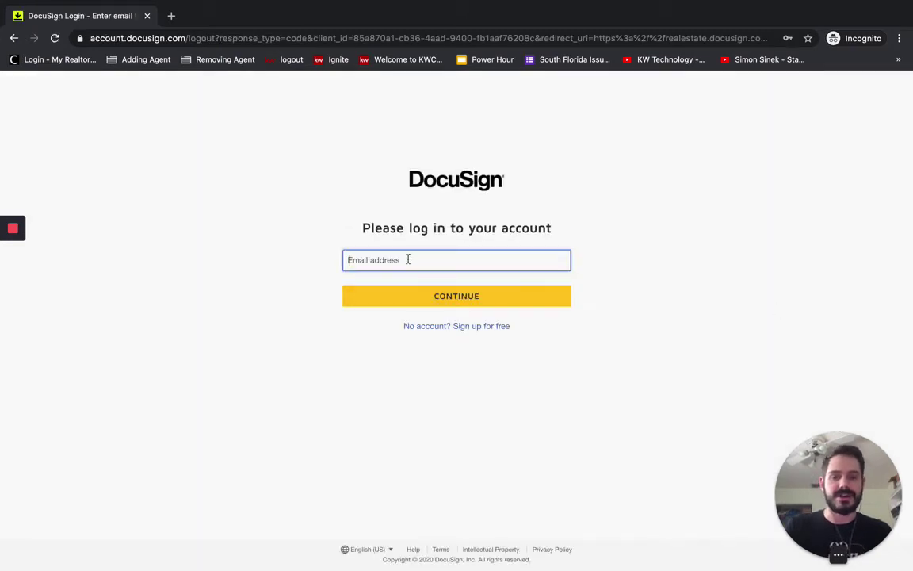
pyautogui.click(404, 261)
pyautogui.click(406, 366)
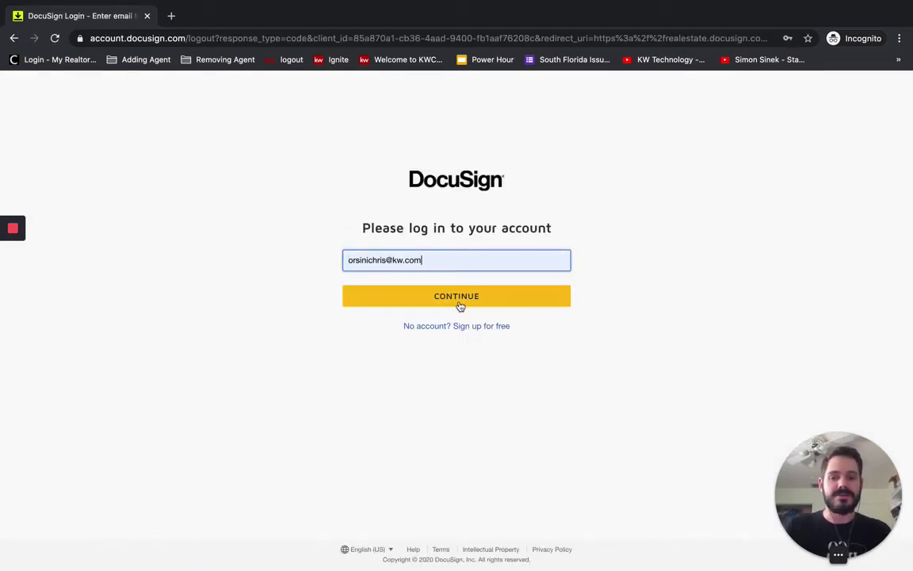
pyautogui.click(458, 300)
pyautogui.click(439, 283)
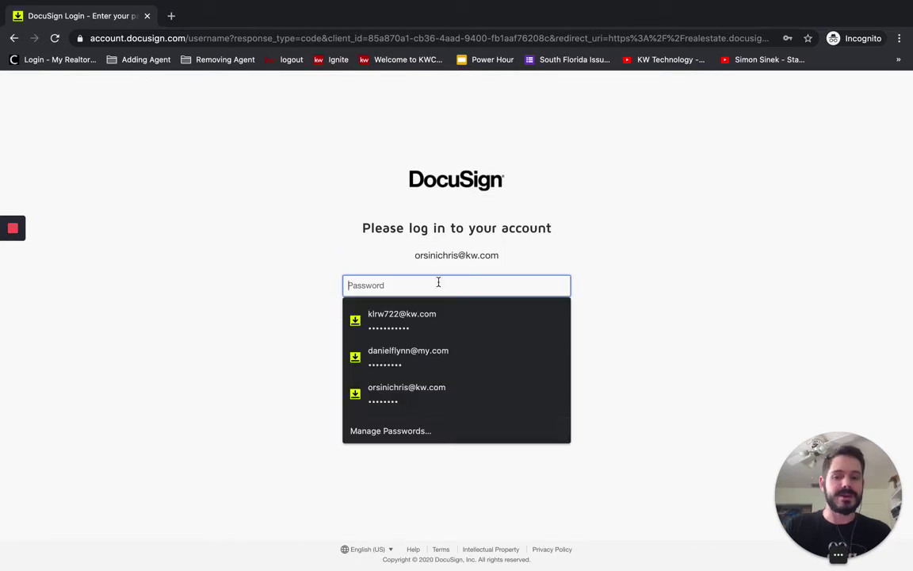
pyautogui.click(410, 389)
pyautogui.click(417, 323)
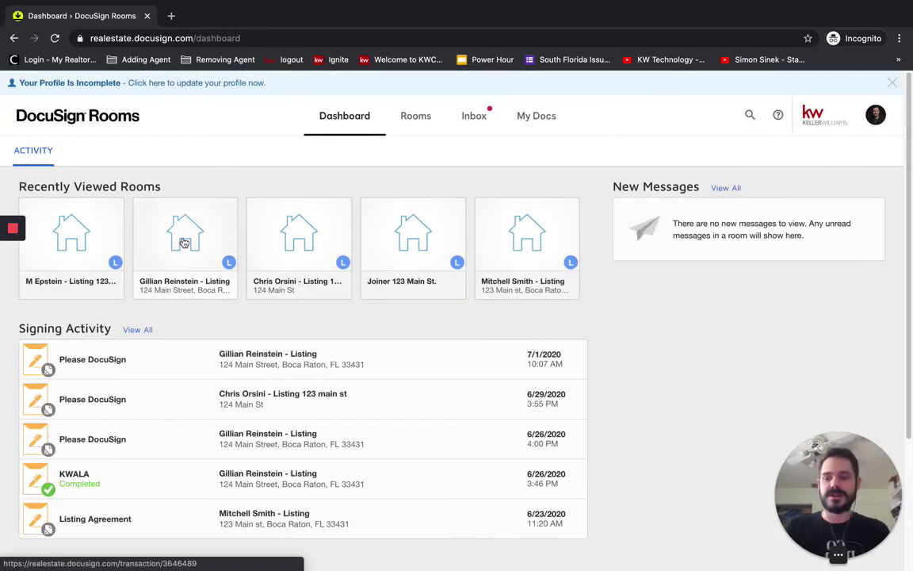
# Step: Open the 124 Main Street listing room's Documents page
pyautogui.click(77, 246)
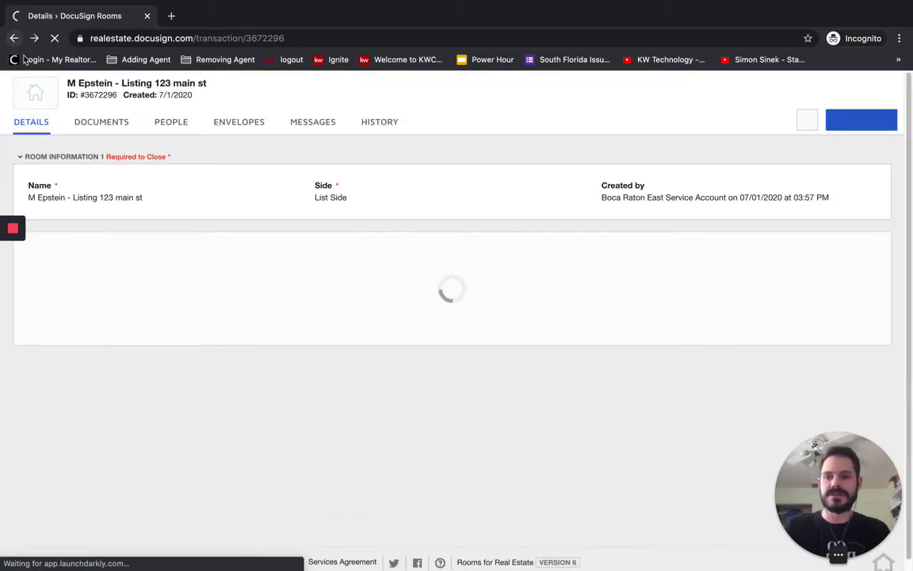
pyautogui.click(13, 38)
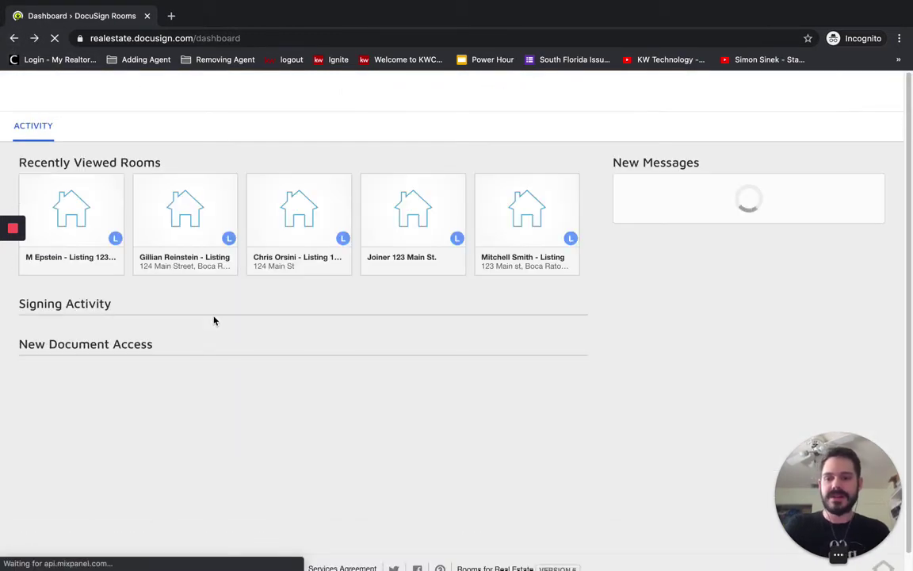
pyautogui.click(180, 233)
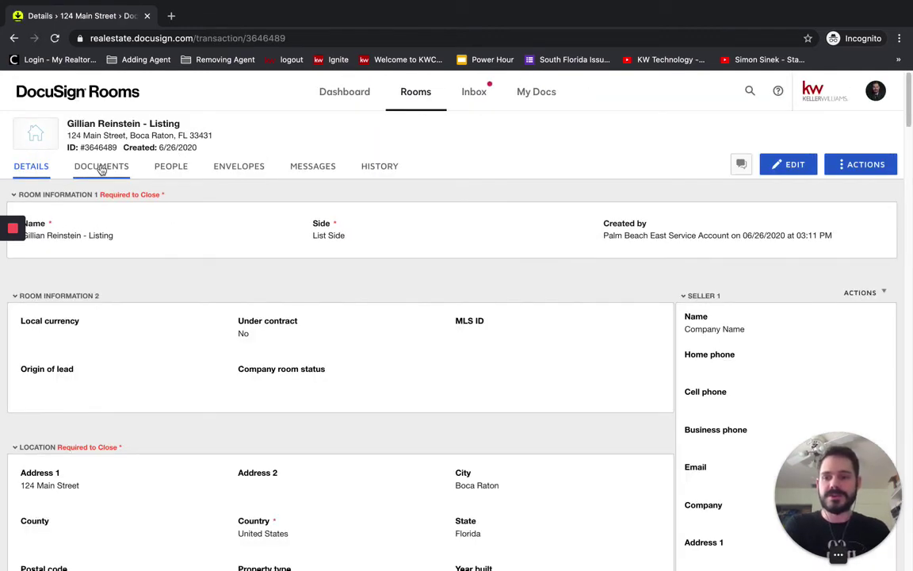
pyautogui.click(112, 168)
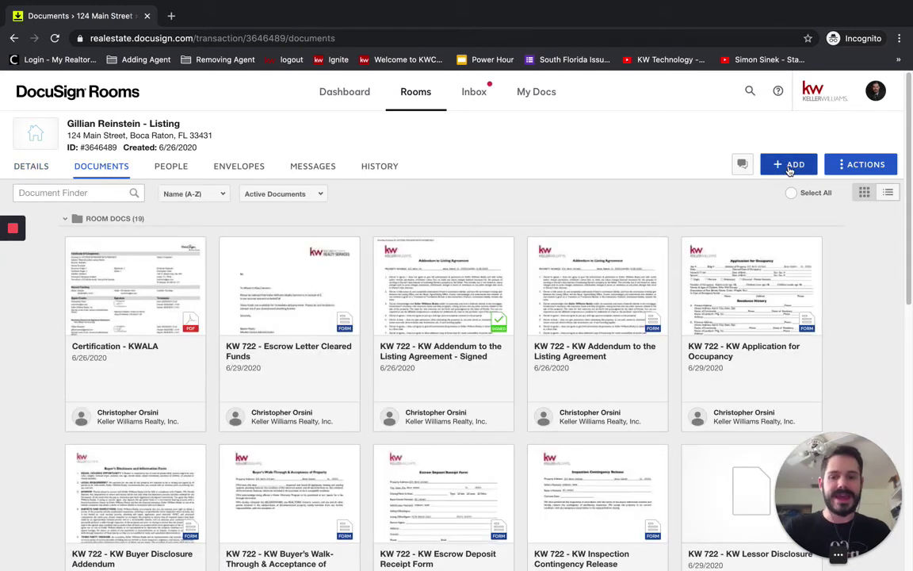
# Step: Add DocuSign Forms to the room and choose the KW 722 - FL library
pyautogui.click(790, 167)
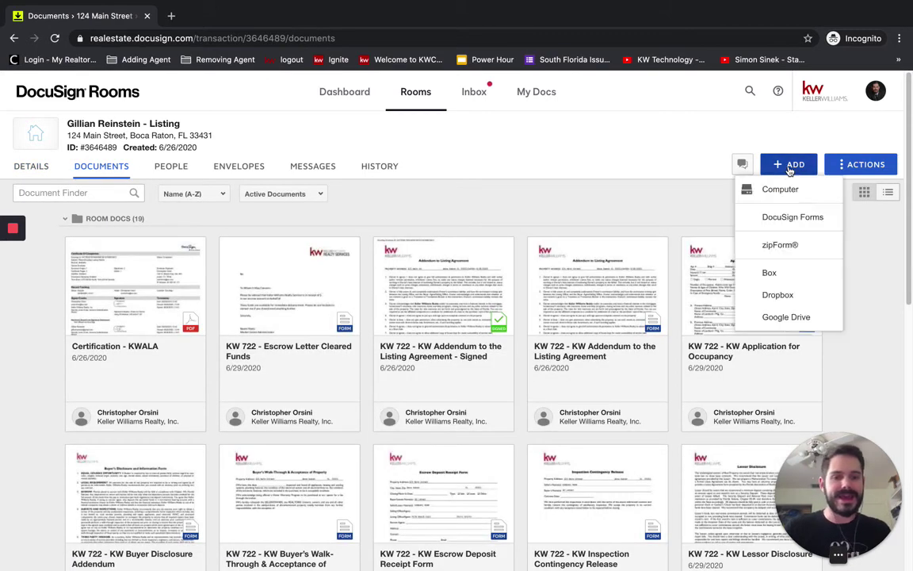
pyautogui.click(791, 218)
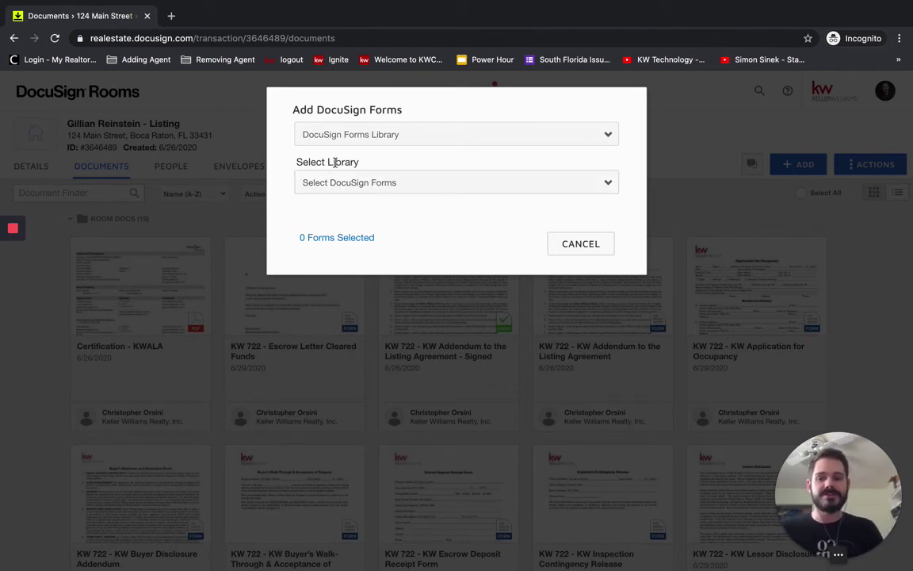
pyautogui.click(358, 184)
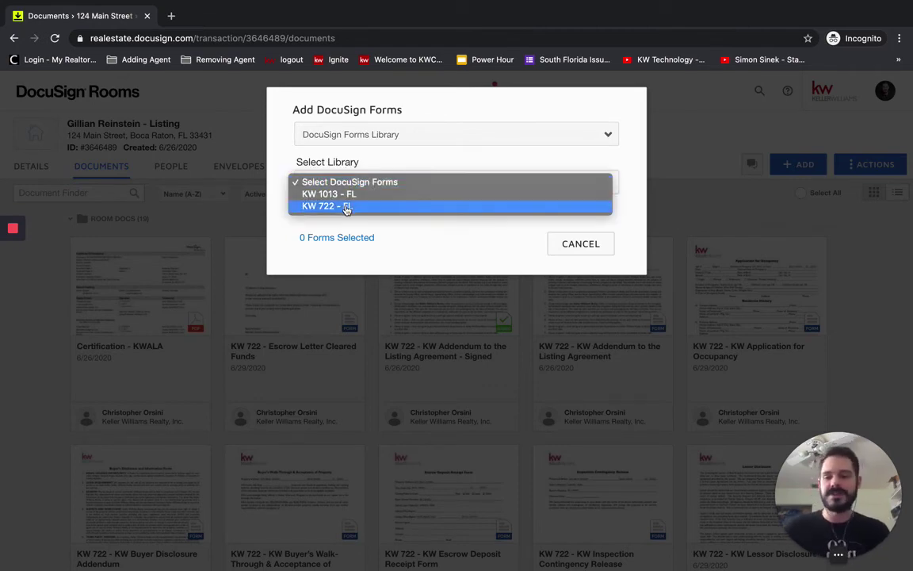
pyautogui.click(346, 208)
pyautogui.scroll(-10, 364, 283)
pyautogui.scroll(10, 364, 283)
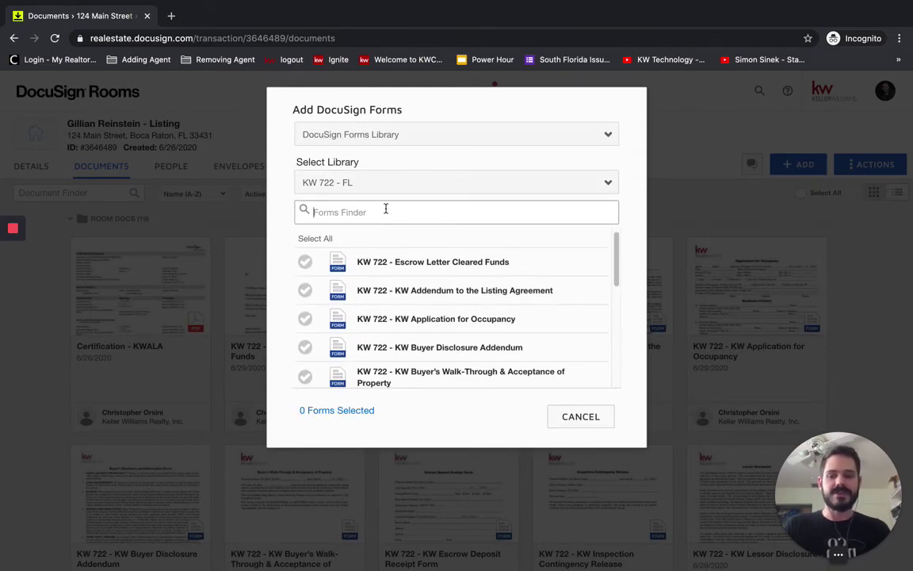
# Step: Cancel the dialog and open the Documents page of the Joiner 123 Main St. room
pyautogui.click(587, 418)
pyautogui.click(417, 92)
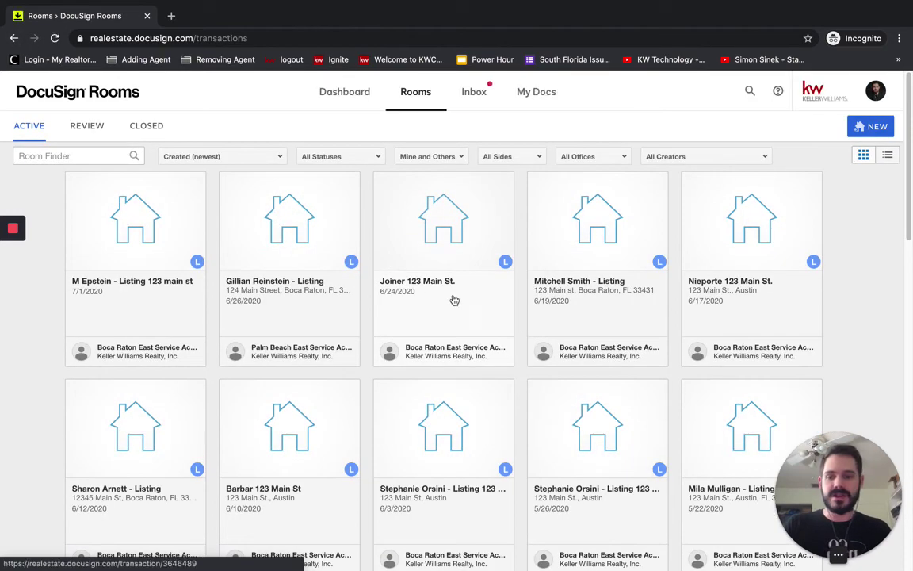
pyautogui.click(428, 312)
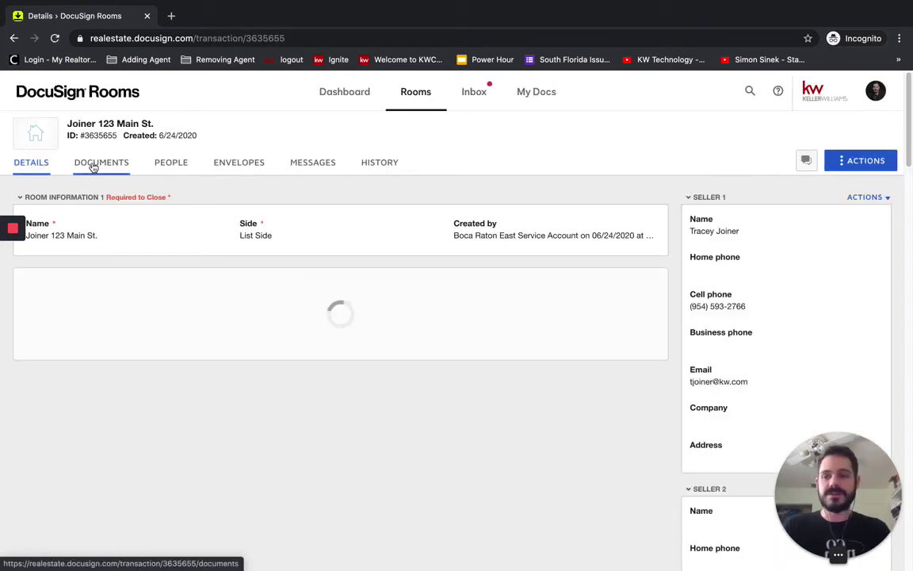
pyautogui.click(94, 164)
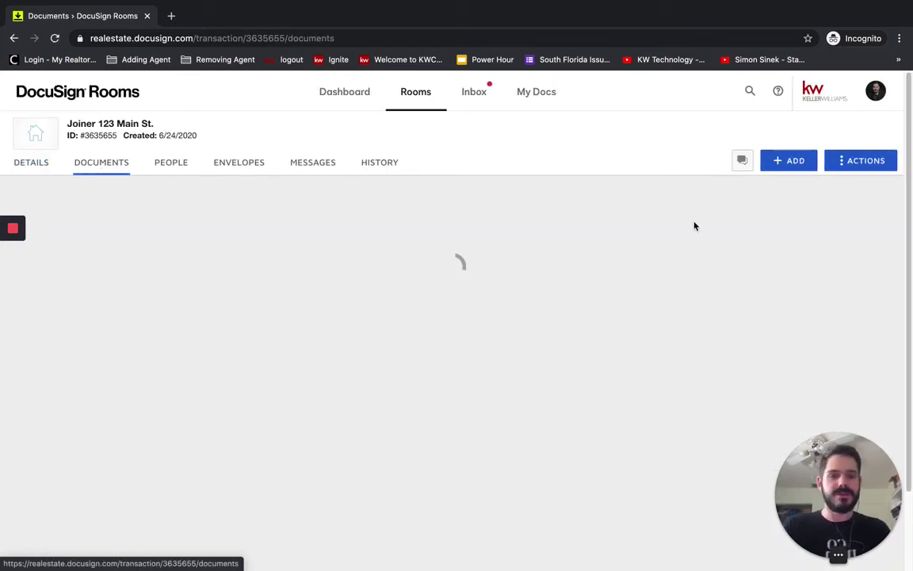
# Step: Bring up the Add DocuSign Forms dialog, leaving the library unselected
pyautogui.click(786, 162)
pyautogui.click(791, 221)
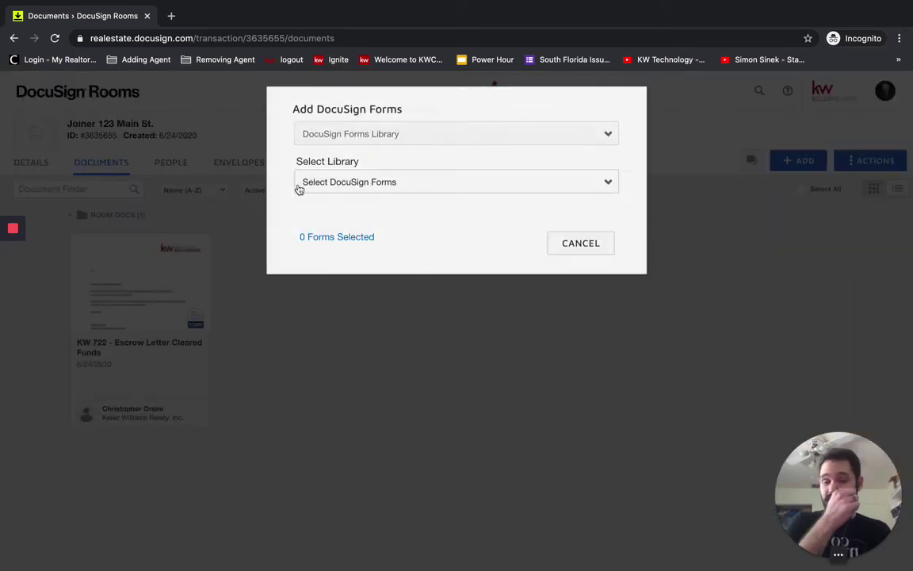
pyautogui.click(365, 188)
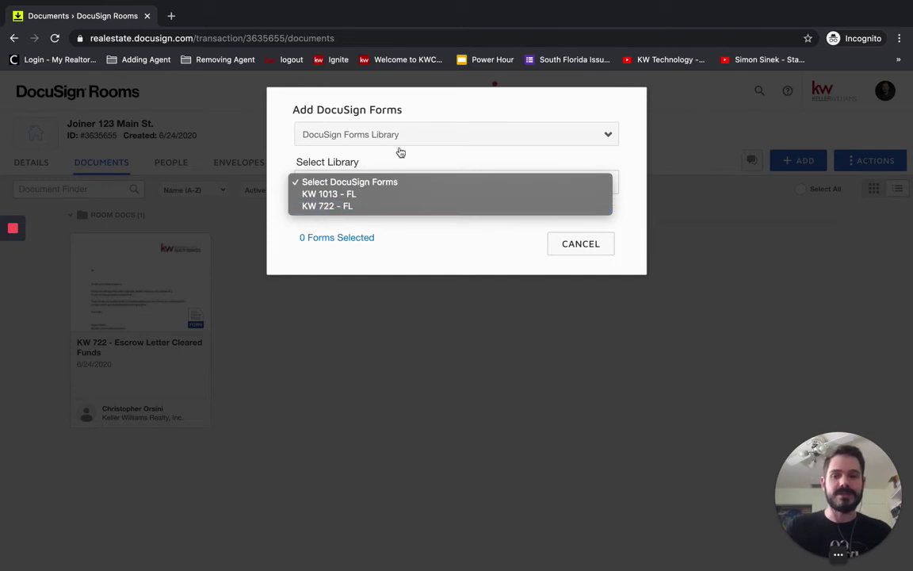
pyautogui.click(357, 141)
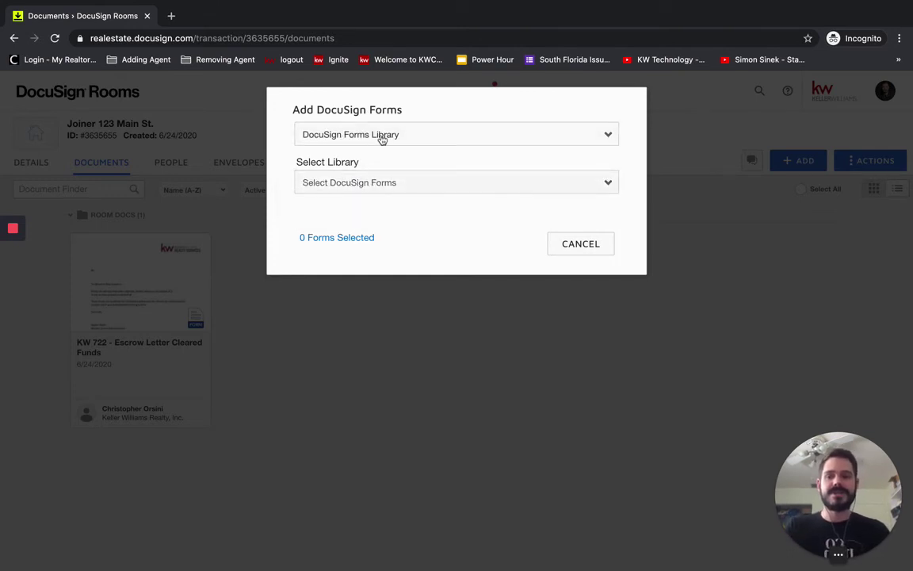
# Step: Source forms from the Test group and tick Buyer's Walk-Through and KWRS Title ABA Disclosure
pyautogui.click(377, 141)
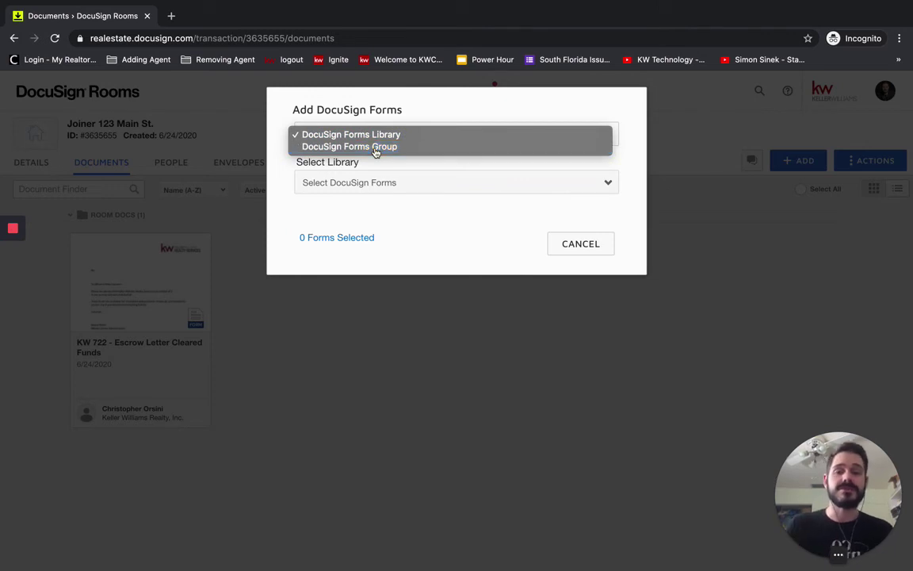
pyautogui.click(375, 148)
pyautogui.click(379, 182)
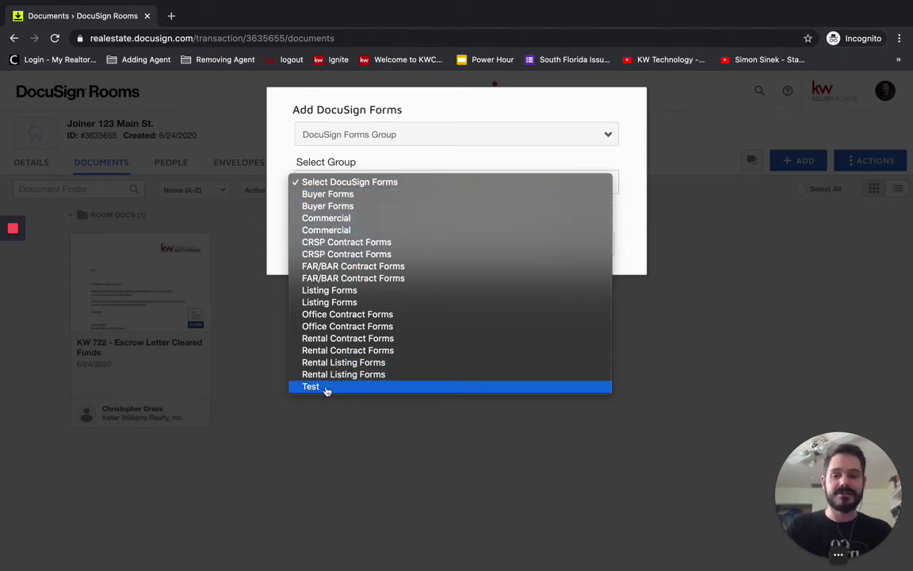
pyautogui.click(325, 388)
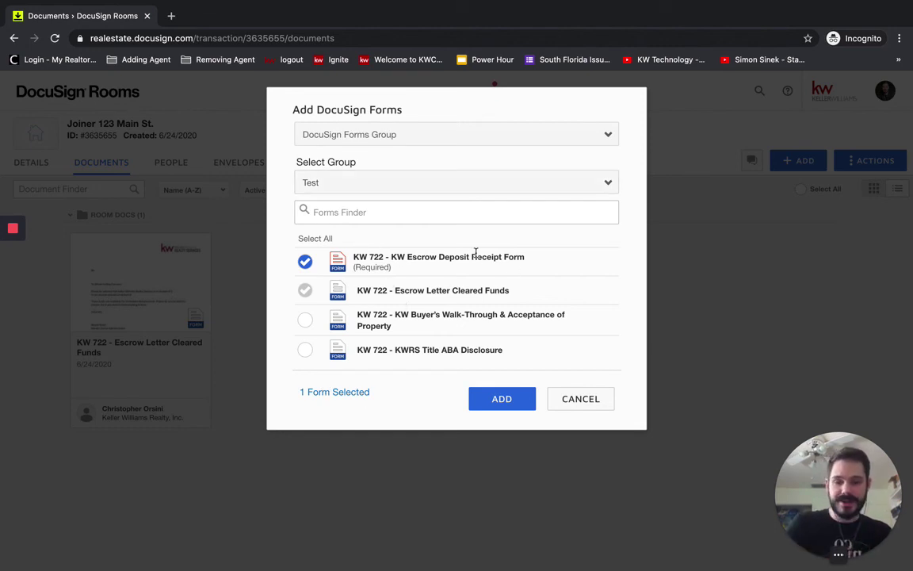
pyautogui.click(305, 321)
pyautogui.click(305, 350)
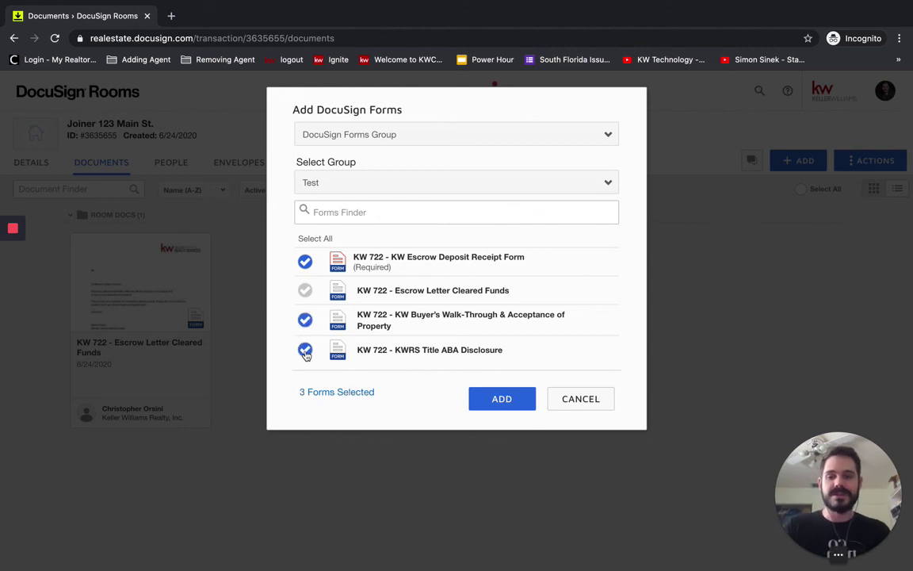
# Step: Add the three selected Test group forms to the room's documents
pyautogui.click(502, 400)
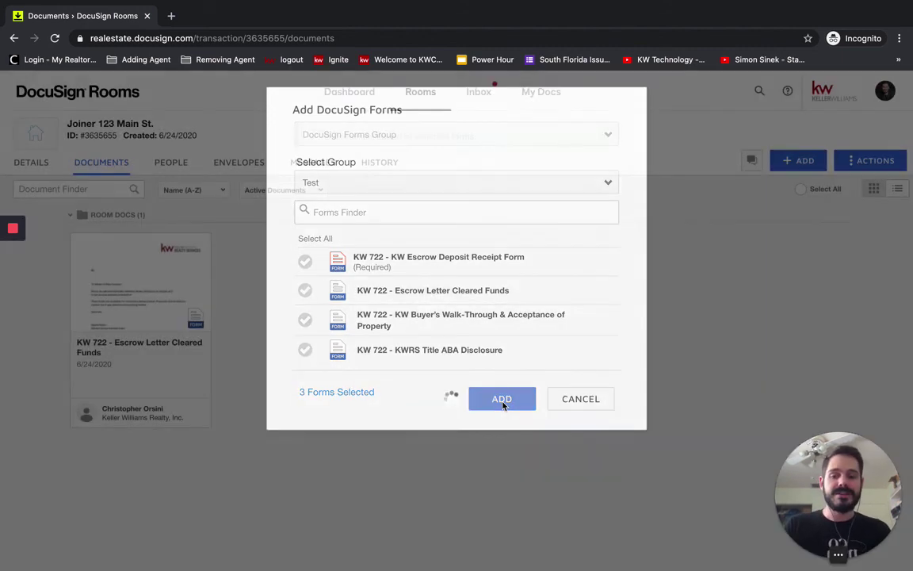